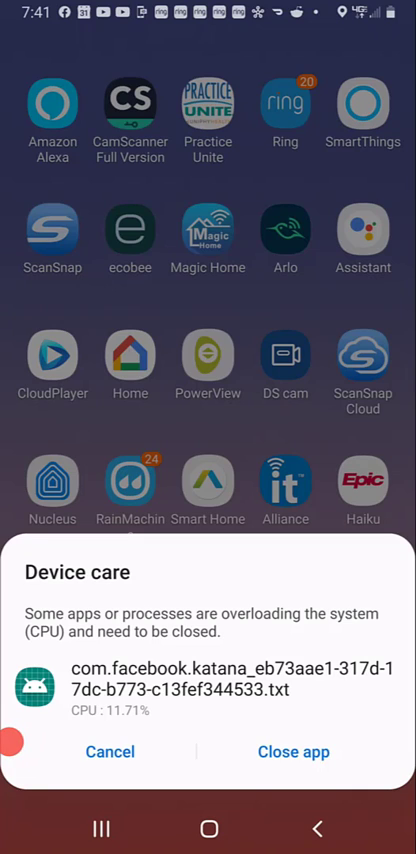
Step: Outline the Facebook CPU overload warning and show the screenshot viewer's options
{"action": "mouse_move", "coordinate": [10, 741]}
{"action": "left_mouse_down"}
{"action": "mouse_move", "coordinate": [5, 580]}
{"action": "mouse_move", "coordinate": [390, 700]}
{"action": "mouse_move", "coordinate": [5, 735]}
{"action": "left_mouse_up"}
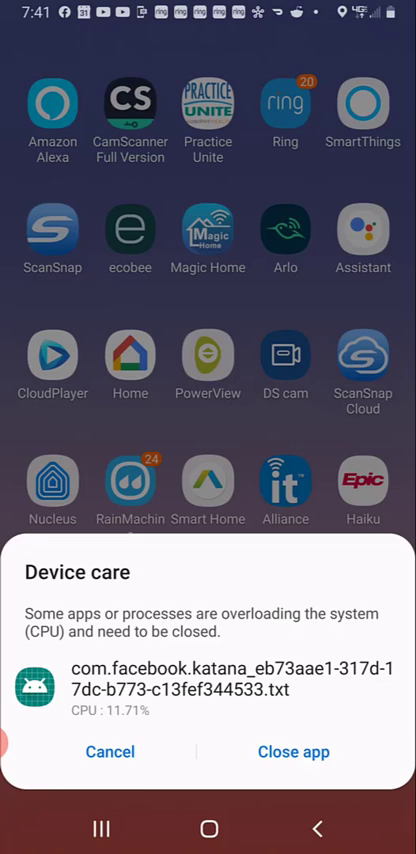
{"action": "left_click", "coordinate": [22, 700]}
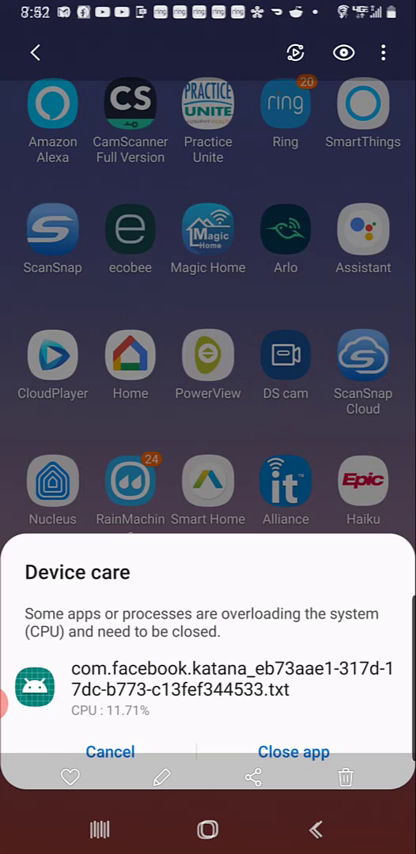
Step: Close the warning screenshot and search Google Play for 'facebook'
{"action": "left_click", "coordinate": [207, 830]}
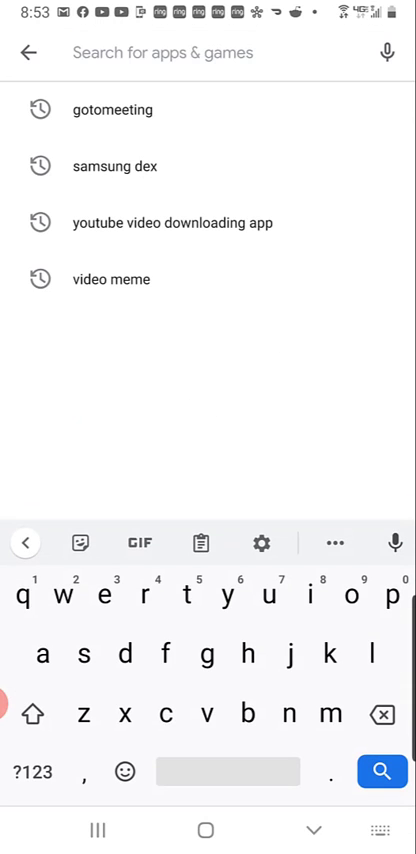
{"action": "type", "text": "fac"}
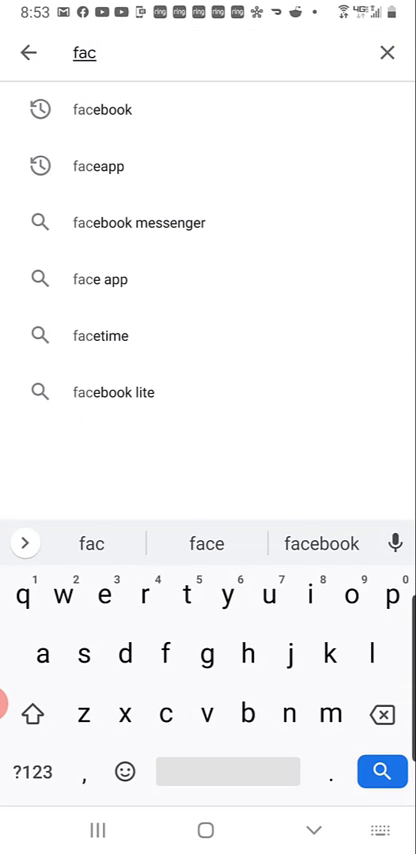
{"action": "left_click", "coordinate": [102, 109]}
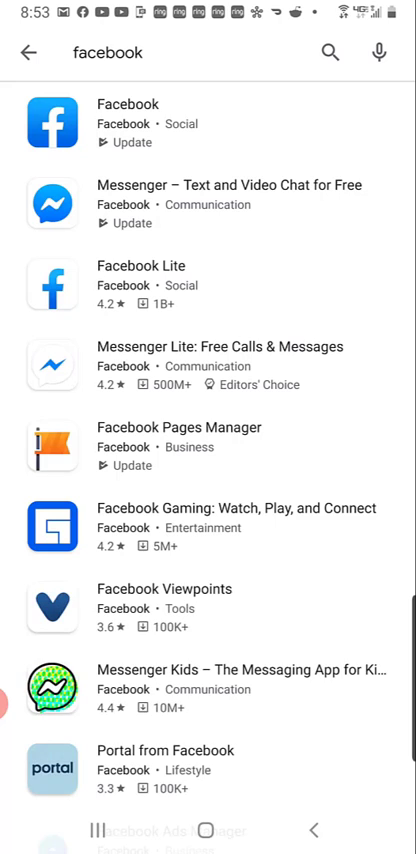
Step: Open Facebook's store page and confirm uninstalling the app
{"action": "left_click", "coordinate": [128, 122]}
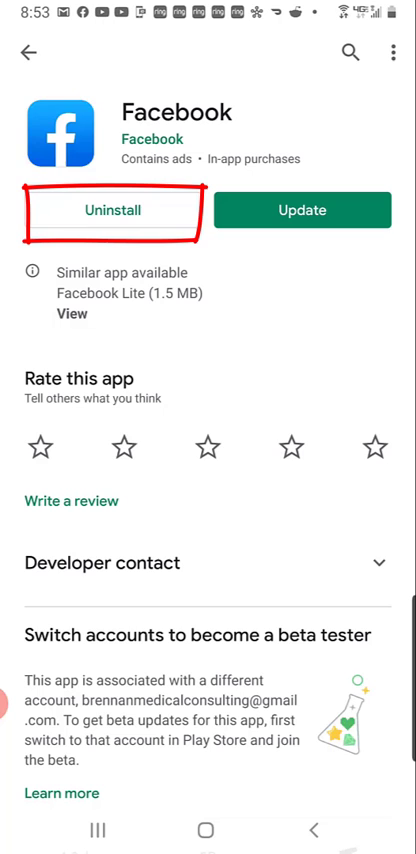
{"action": "left_click", "coordinate": [113, 210]}
{"action": "left_click", "coordinate": [345, 438]}
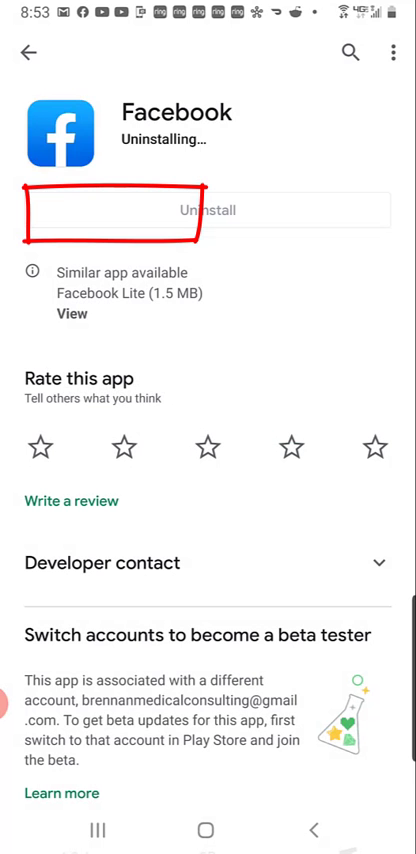